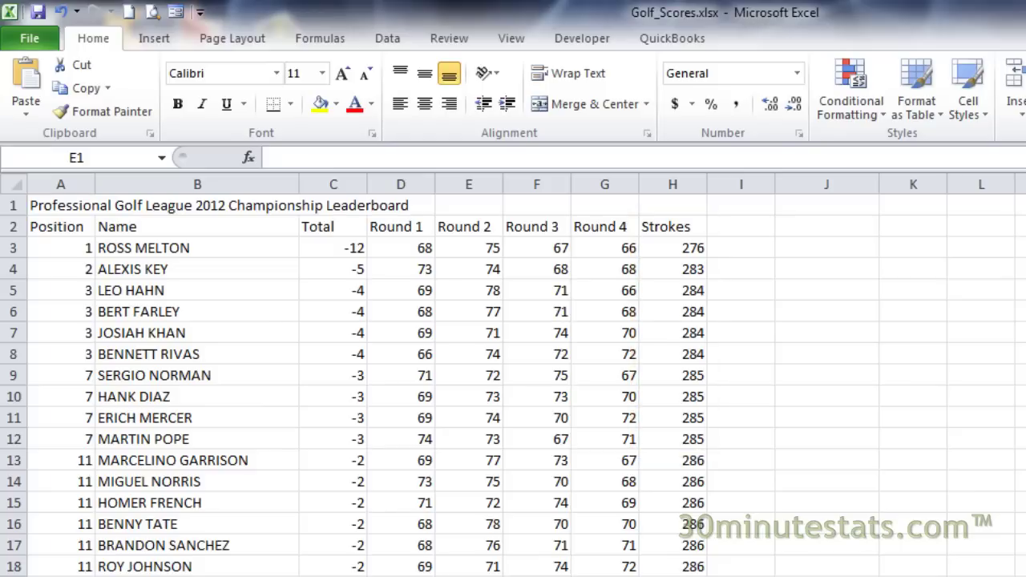
Enter the heading 'Rank' in cell I2.
left_click(733, 234)
type("Rank")
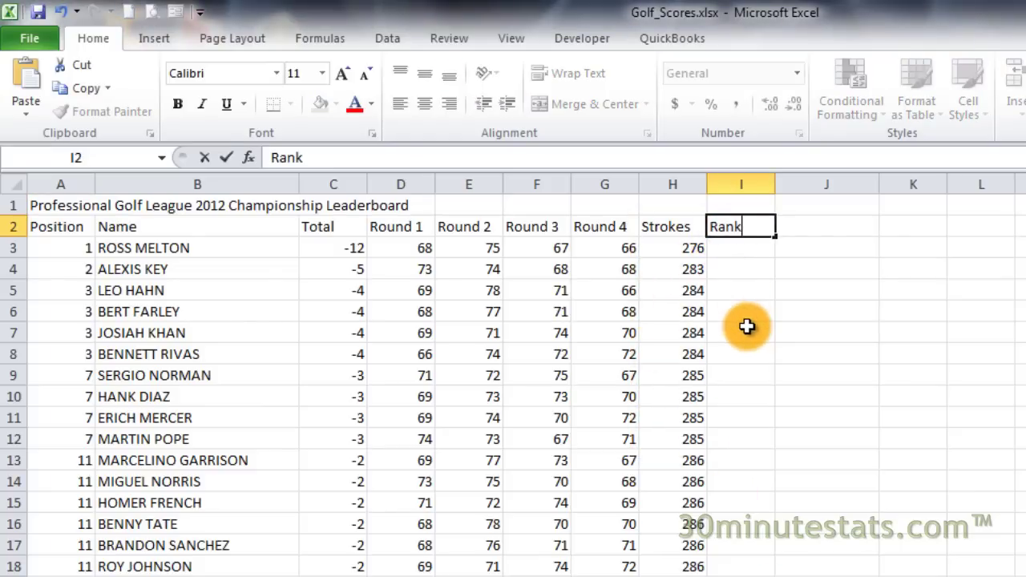
key("Return")
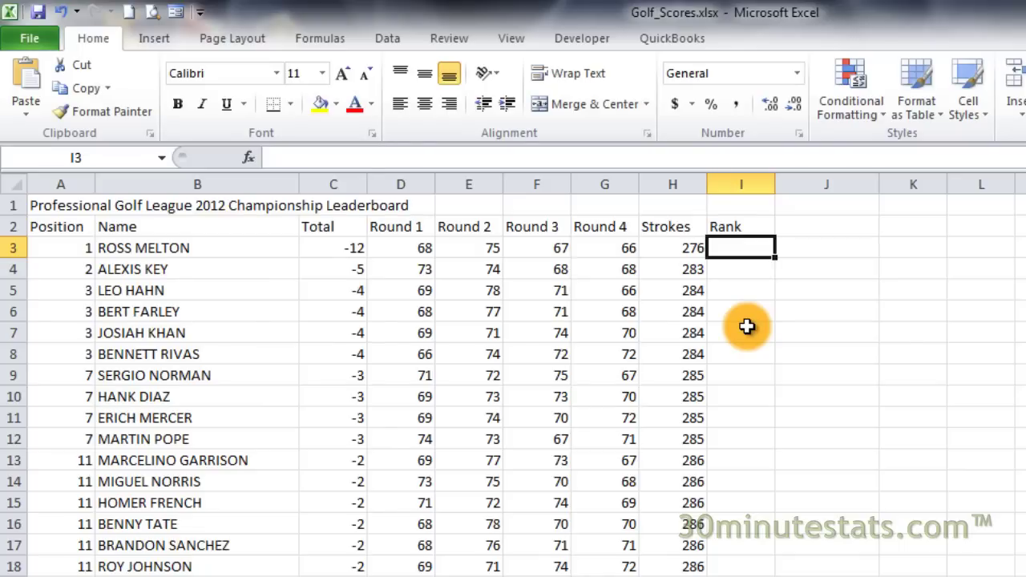
Enter =RANK.AVG(H3,H$3:H$12) in I3 and fill it down through I12.
type("=ran")
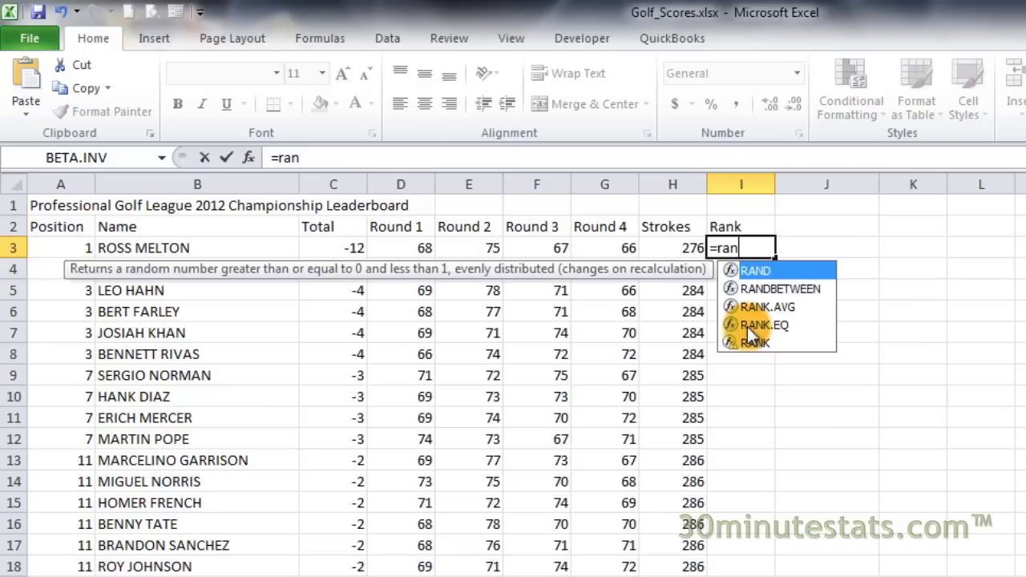
type("k.avg")
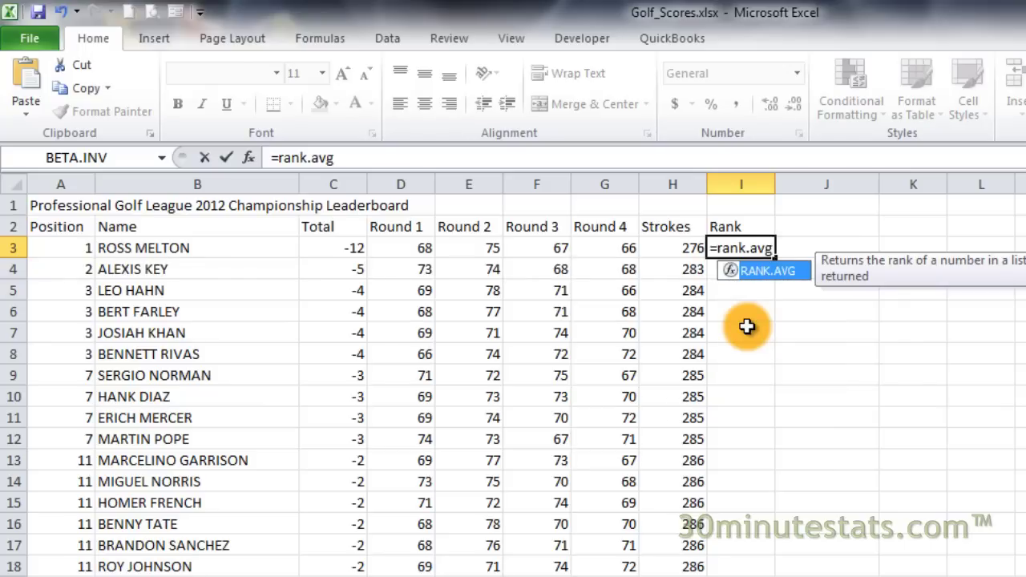
type("(")
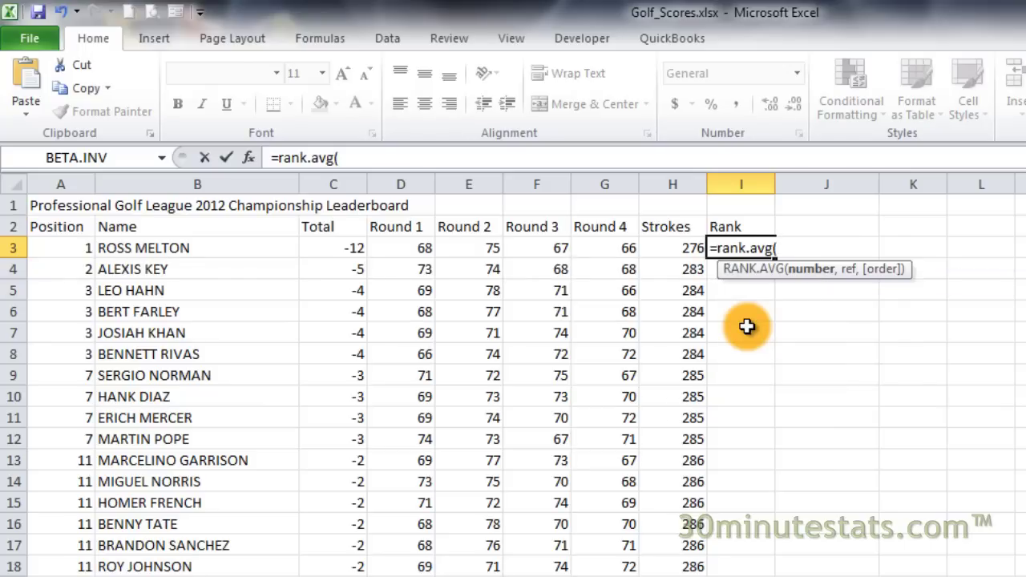
type("H")
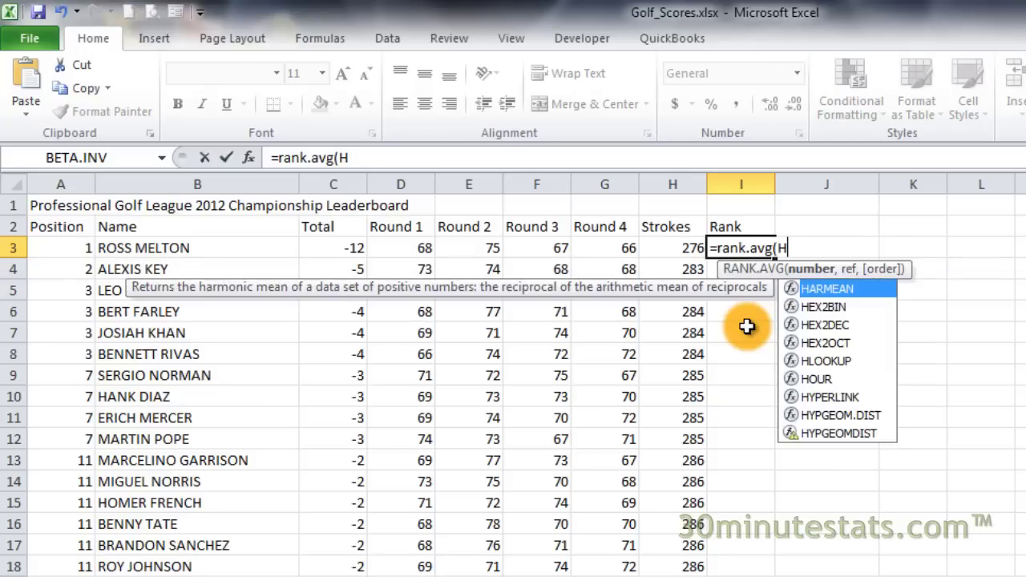
type("3,H3:H12")
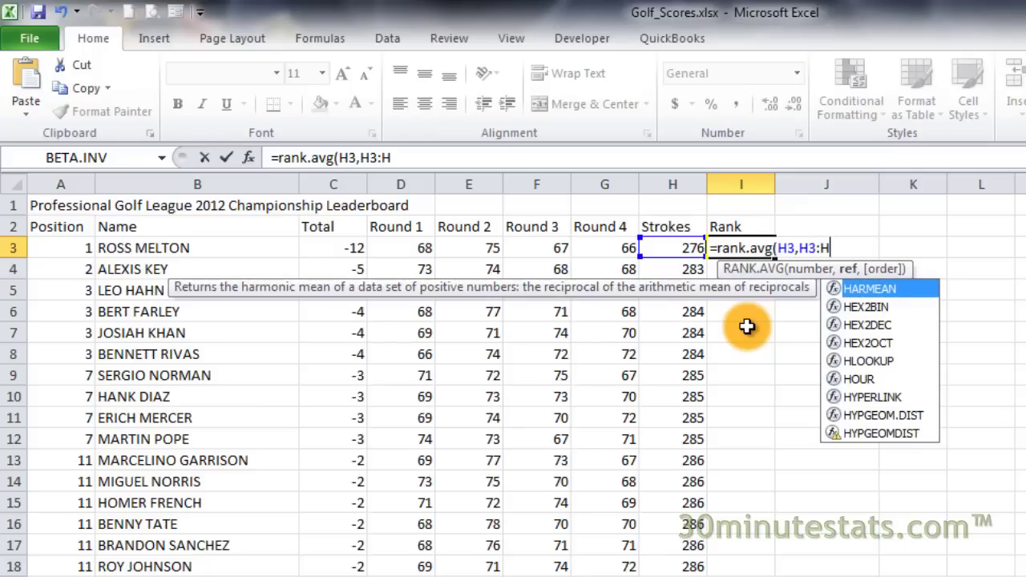
left_click(811, 248)
type("$")
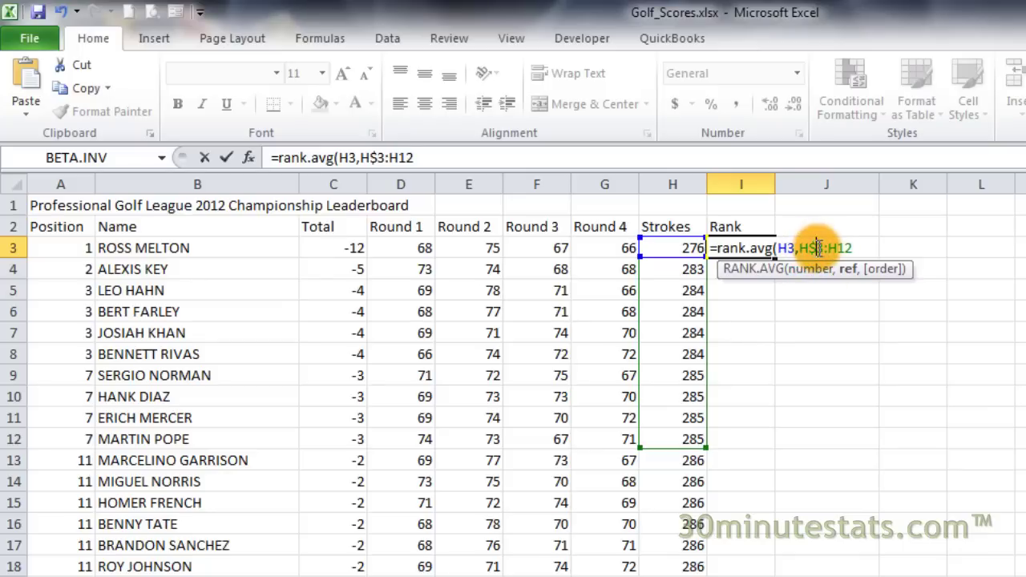
left_click(842, 248)
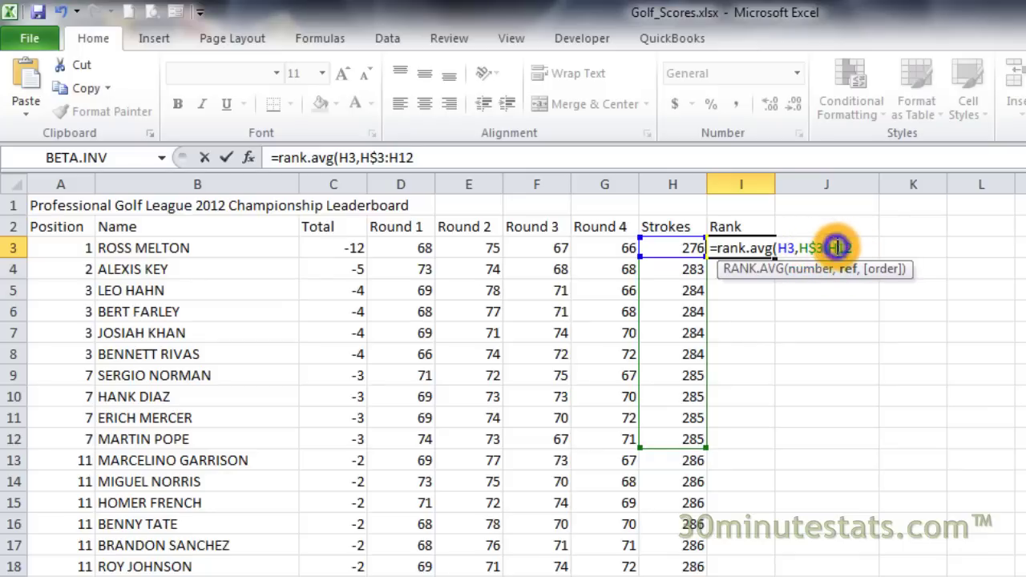
type("$")
left_click(863, 248)
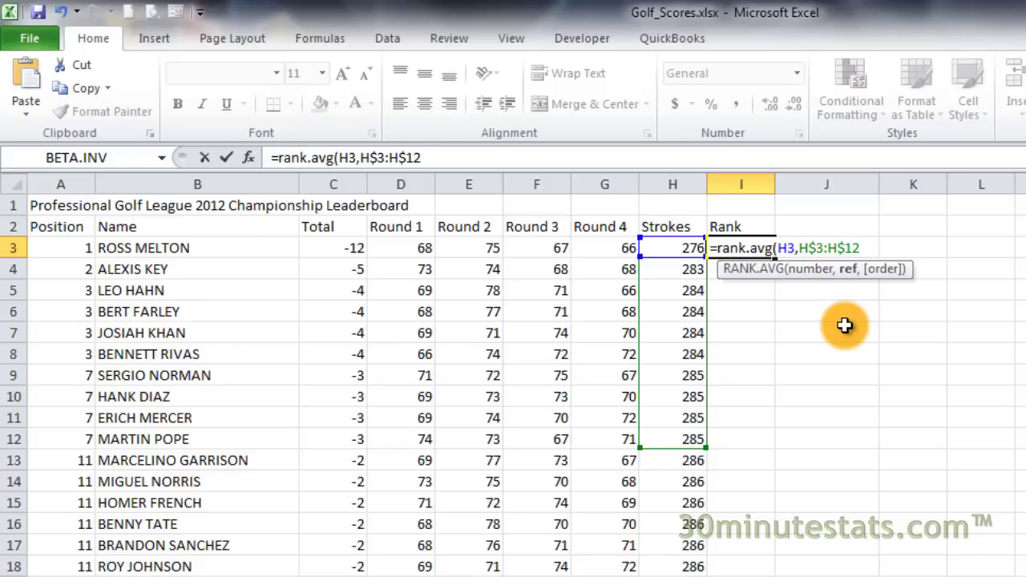
type(")")
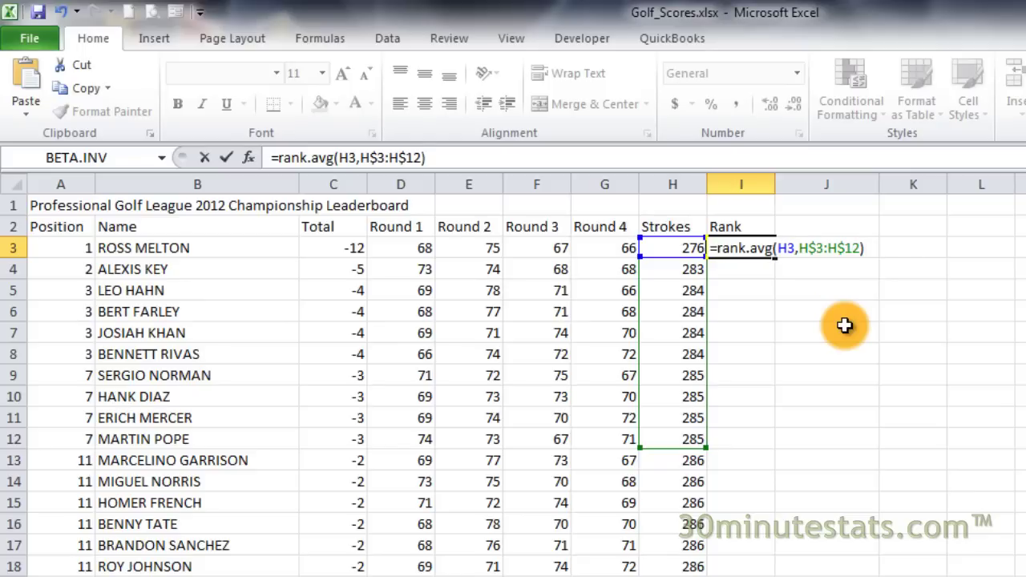
key("Return")
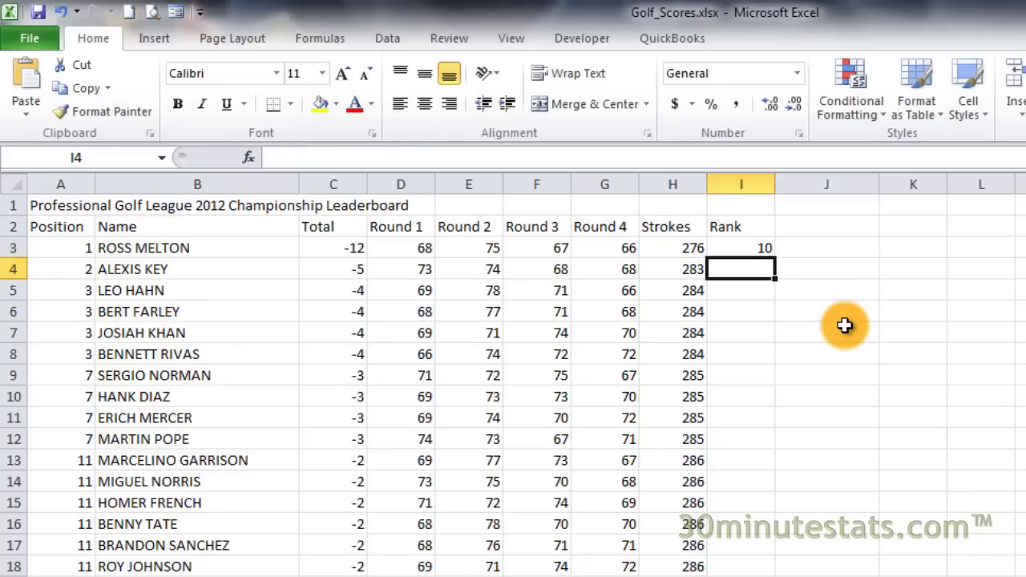
left_click_drag(735, 248, 735, 445)
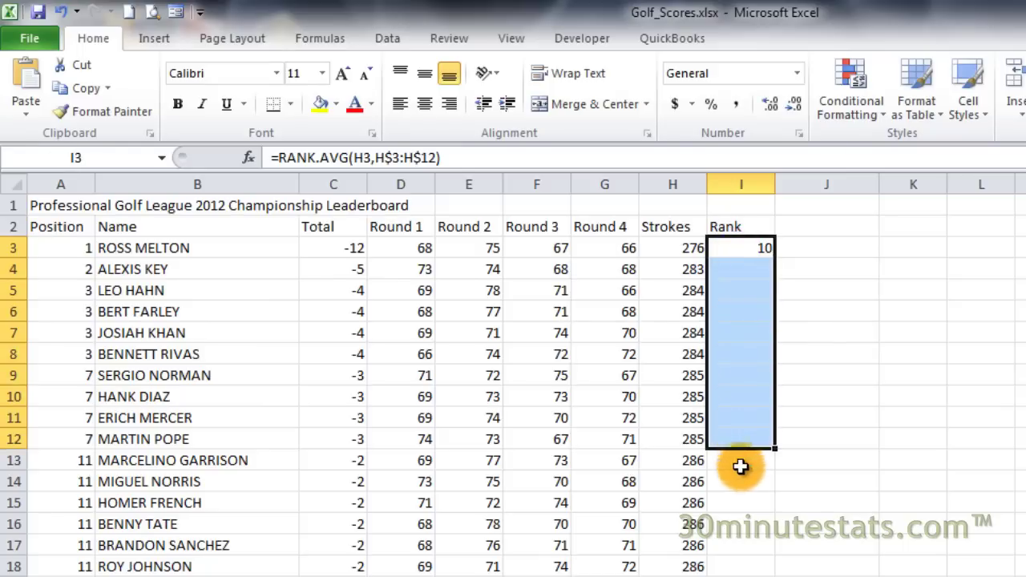
key("ctrl+d")
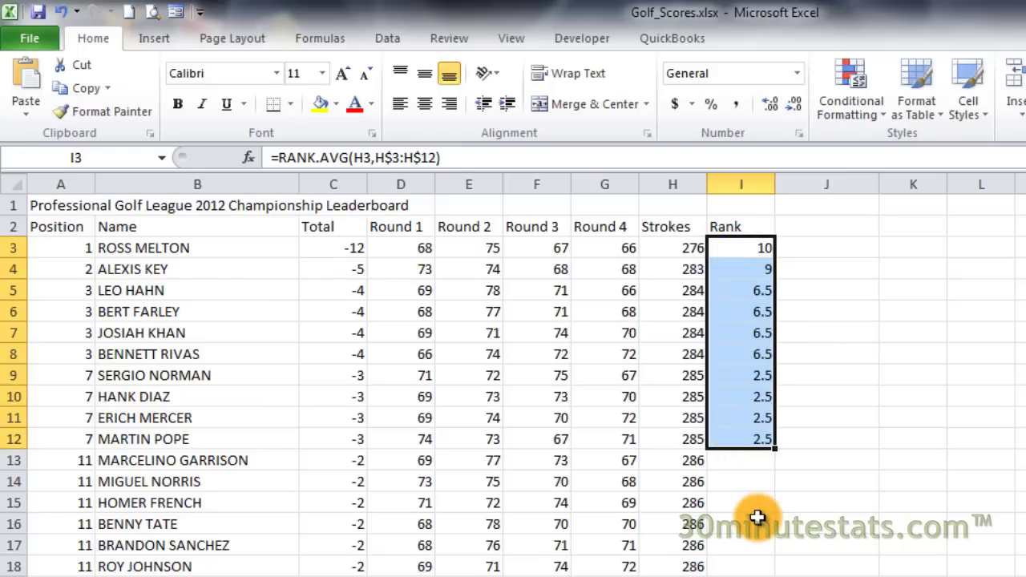
left_click(736, 247)
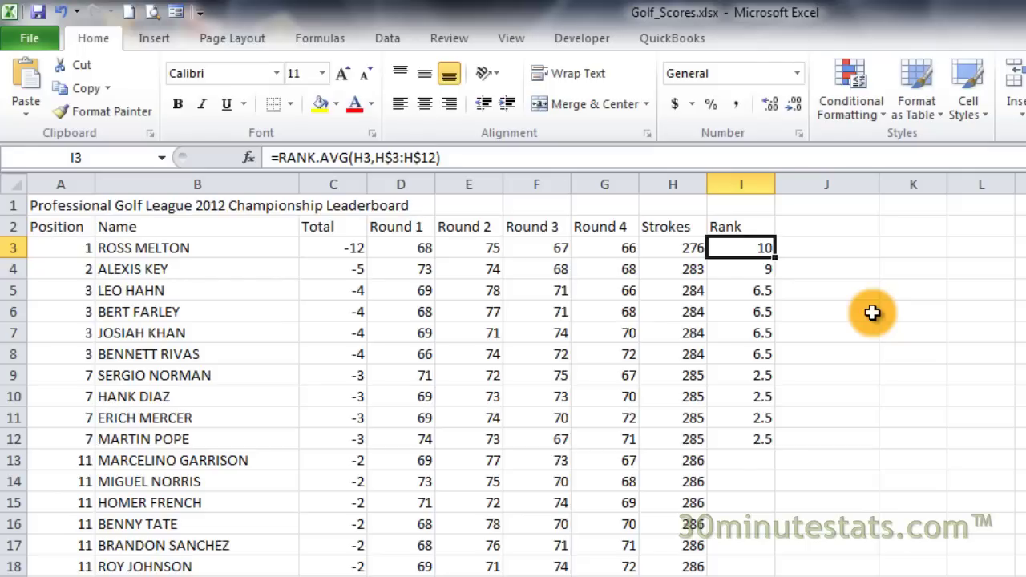
Enter the heading 'Rank-A' in cell J2.
left_click(850, 230)
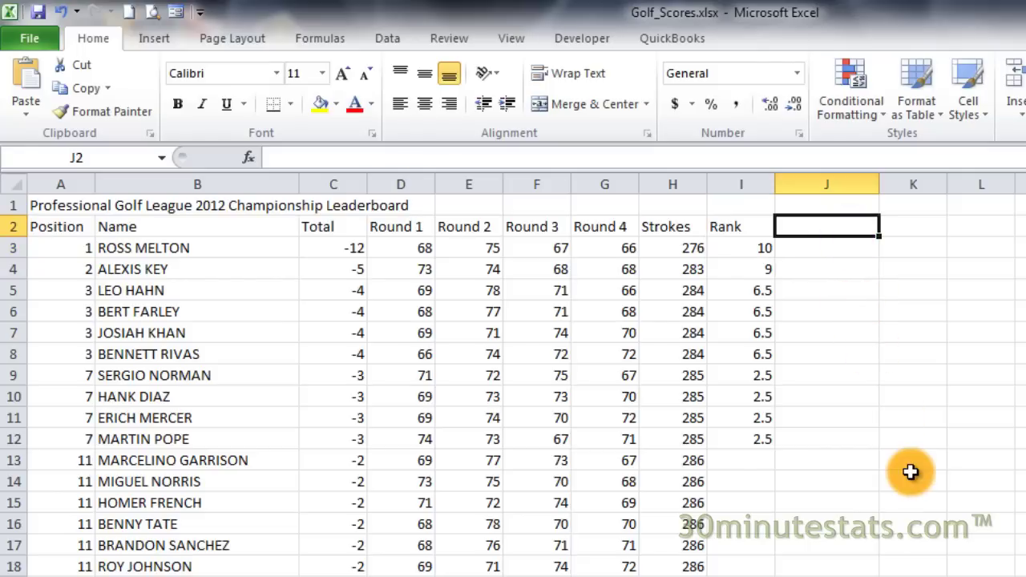
type("Rank")
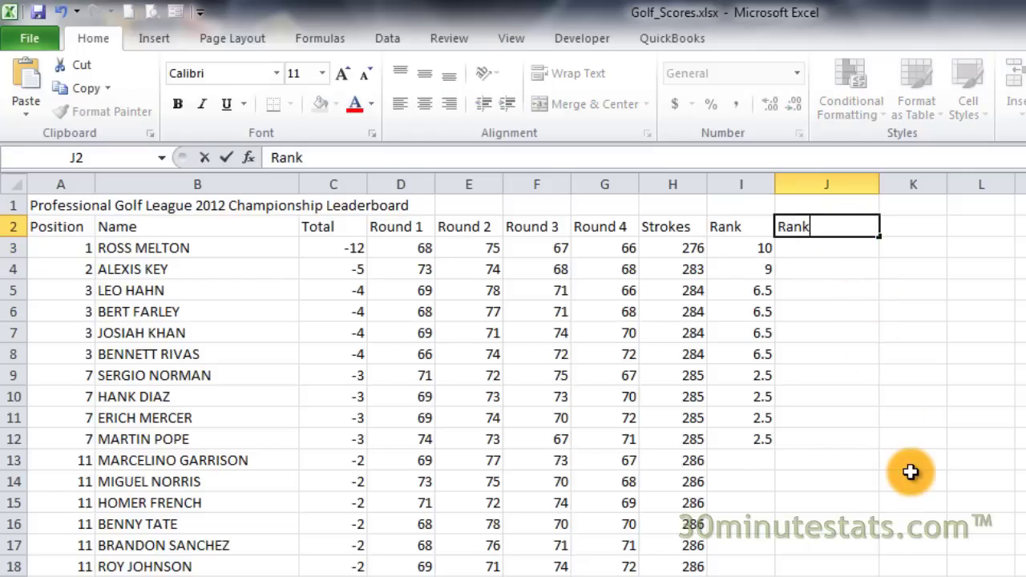
type("-A")
key("Return")
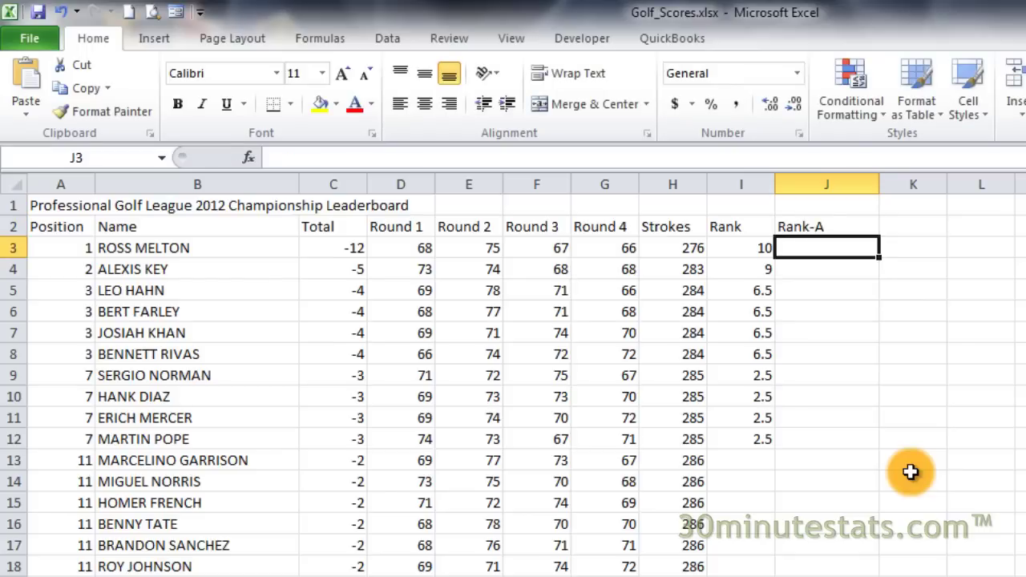
Enter =RANK.AVG(H3,H$3:H$12,1) in J3 and fill it down through J12.
type("=rank.avg(")
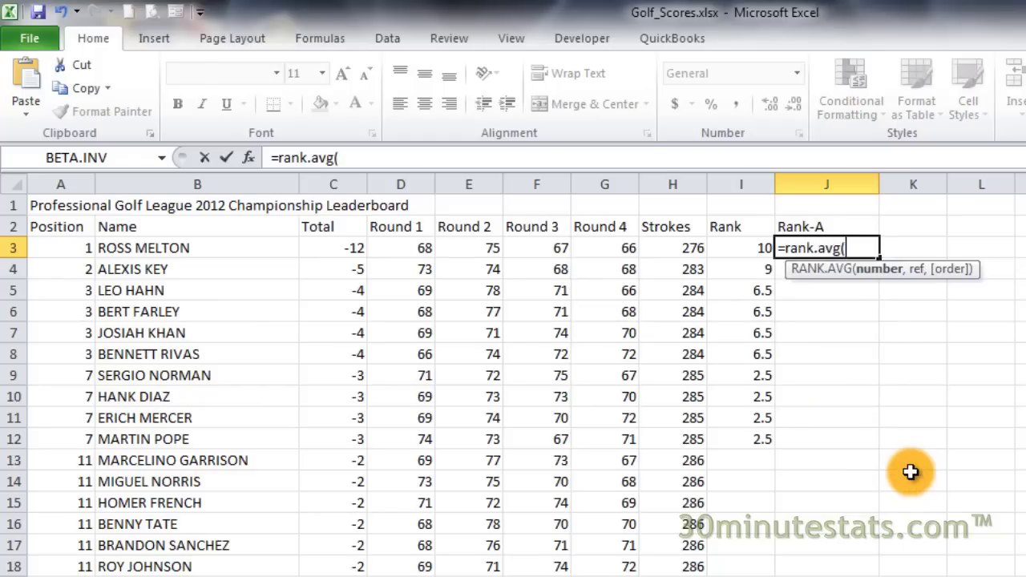
type("H")
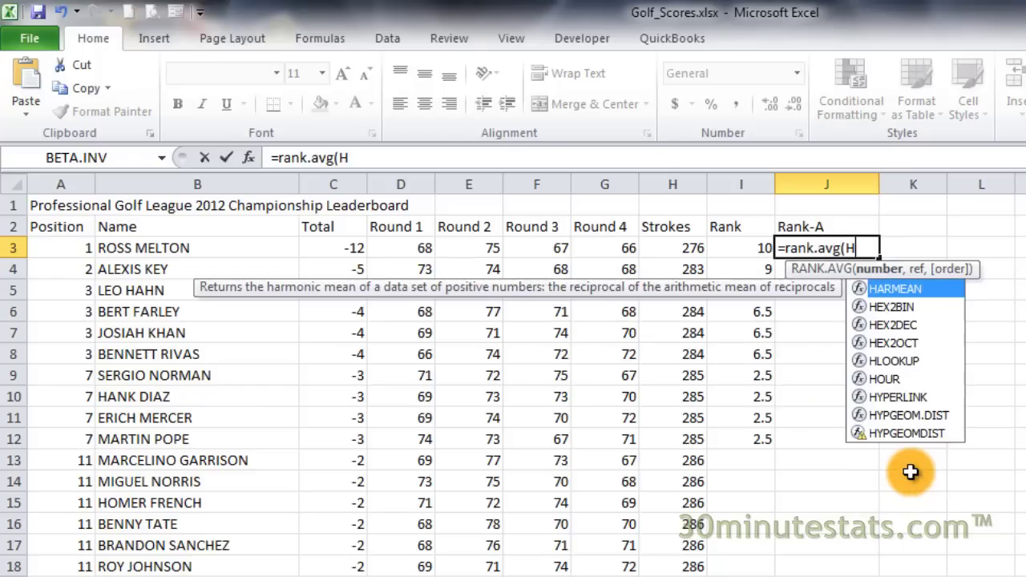
type("3,H3:")
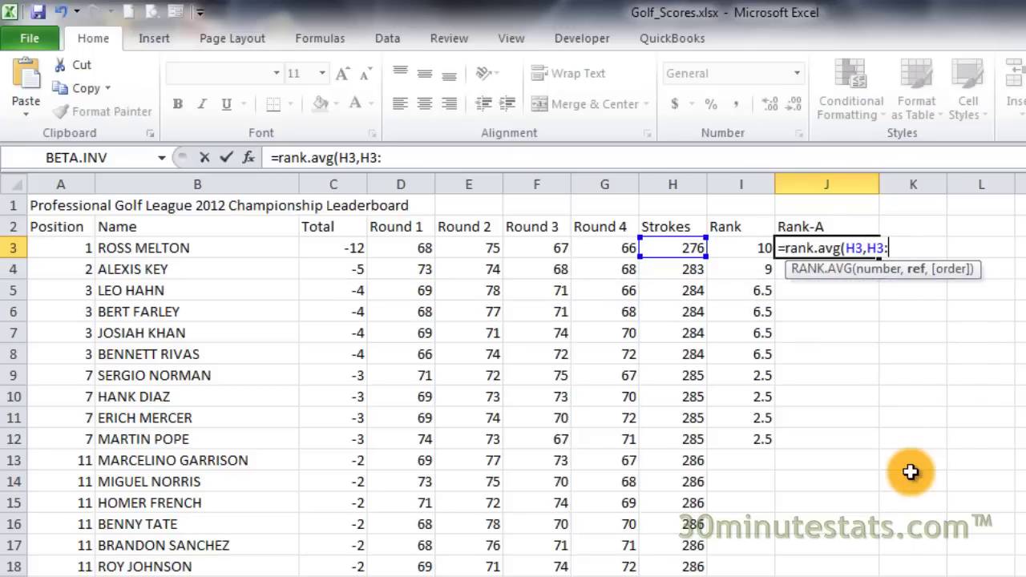
type("H12")
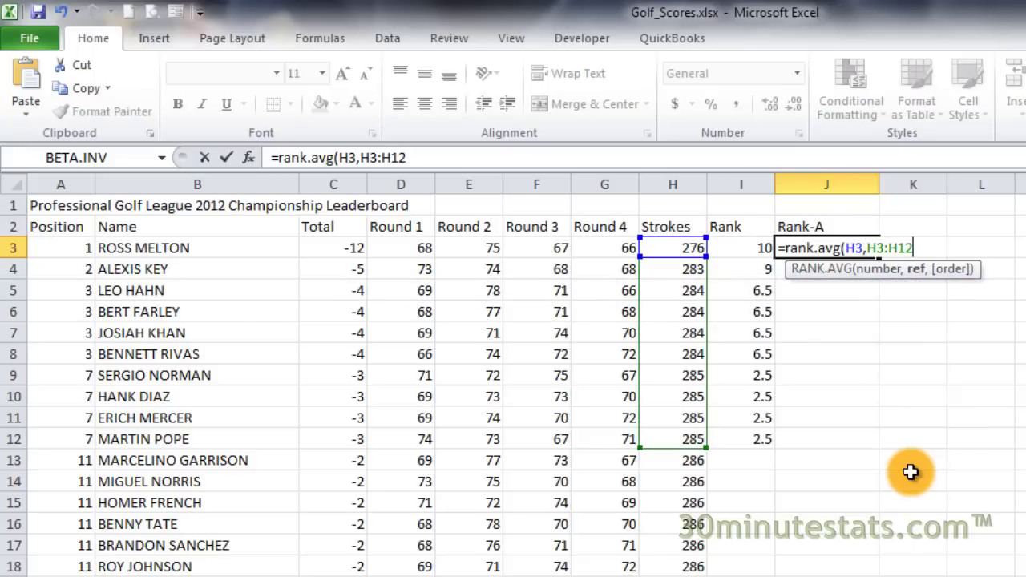
left_click(875, 248)
type("$")
left_click(904, 247)
type("$12")
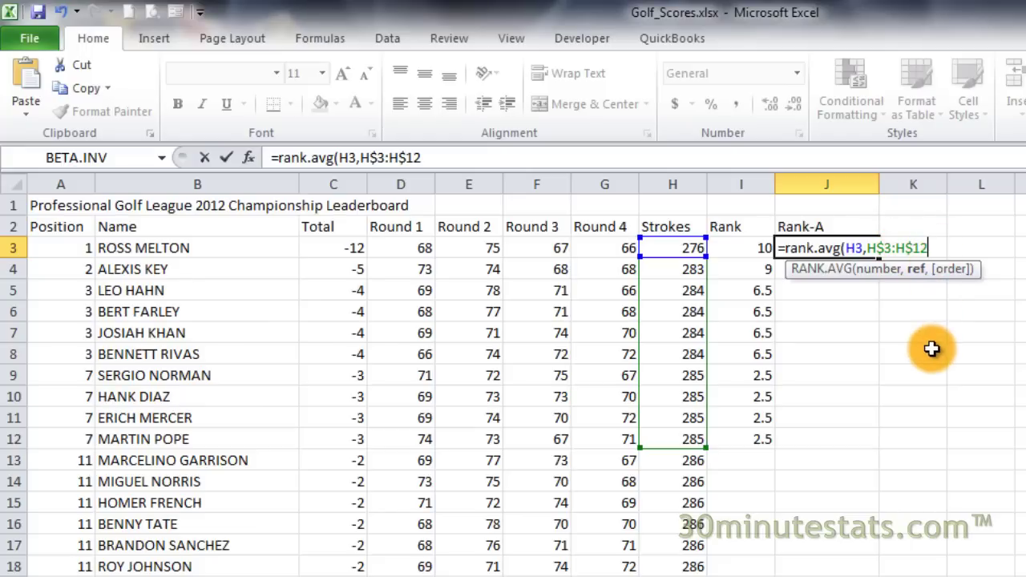
type(",1")
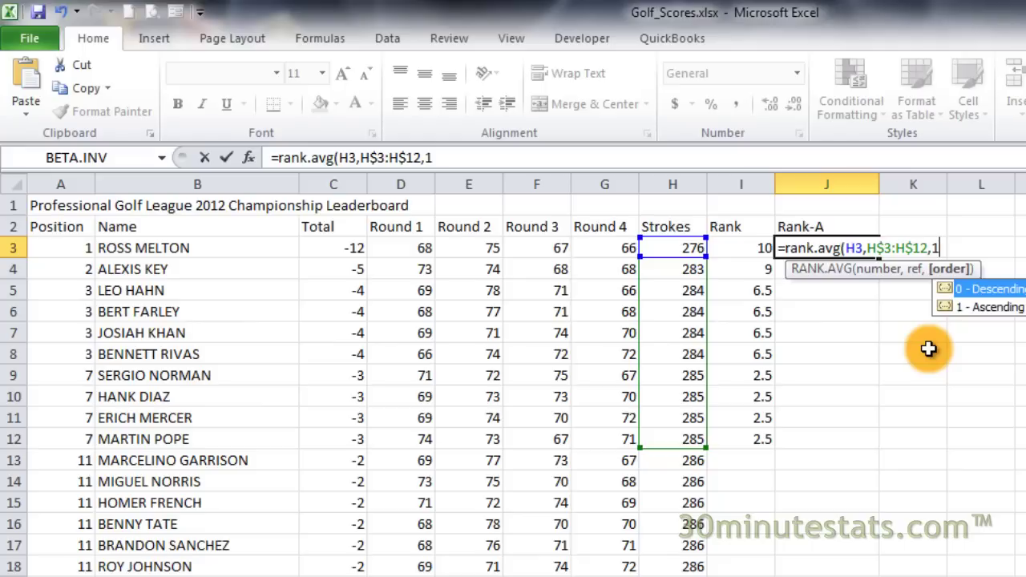
type(")")
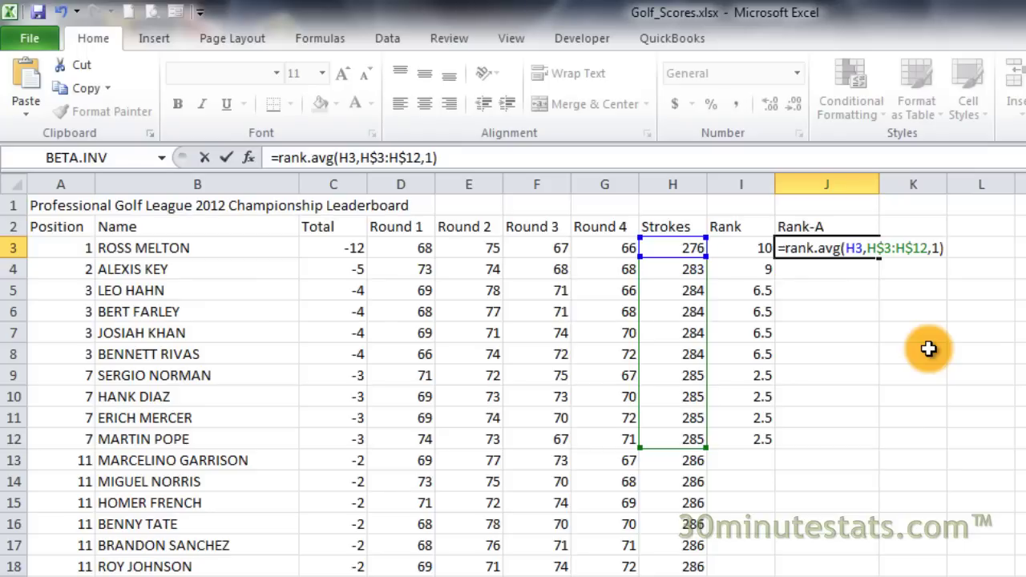
key("Return")
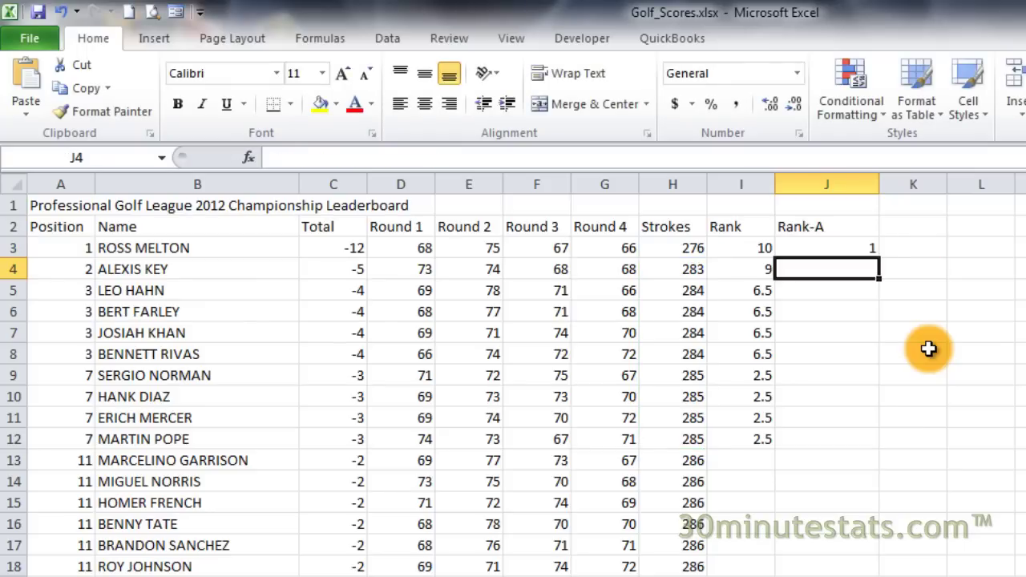
left_click(830, 250)
left_click_drag(830, 250, 820, 433)
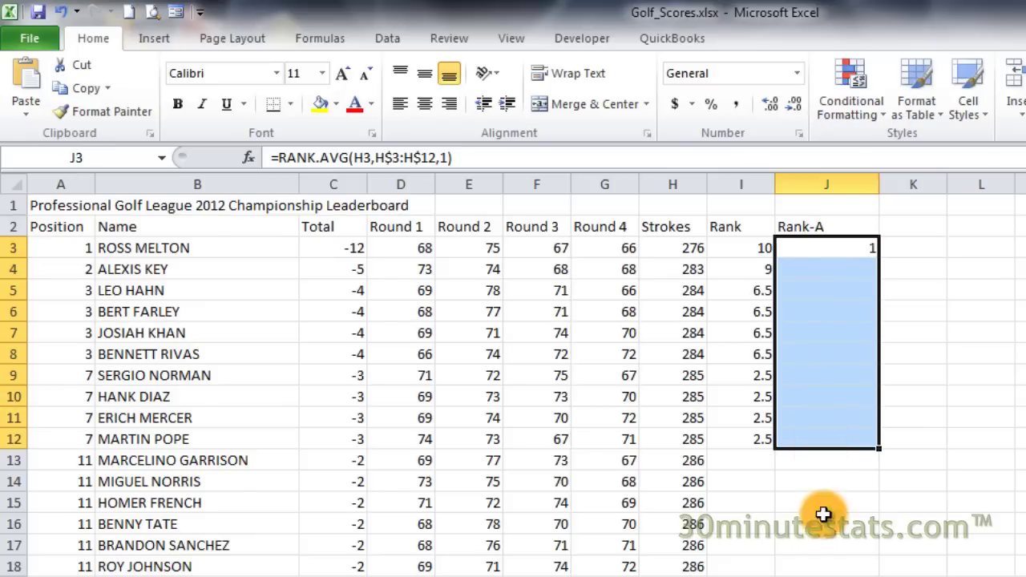
key("ctrl+d")
left_click(830, 255)
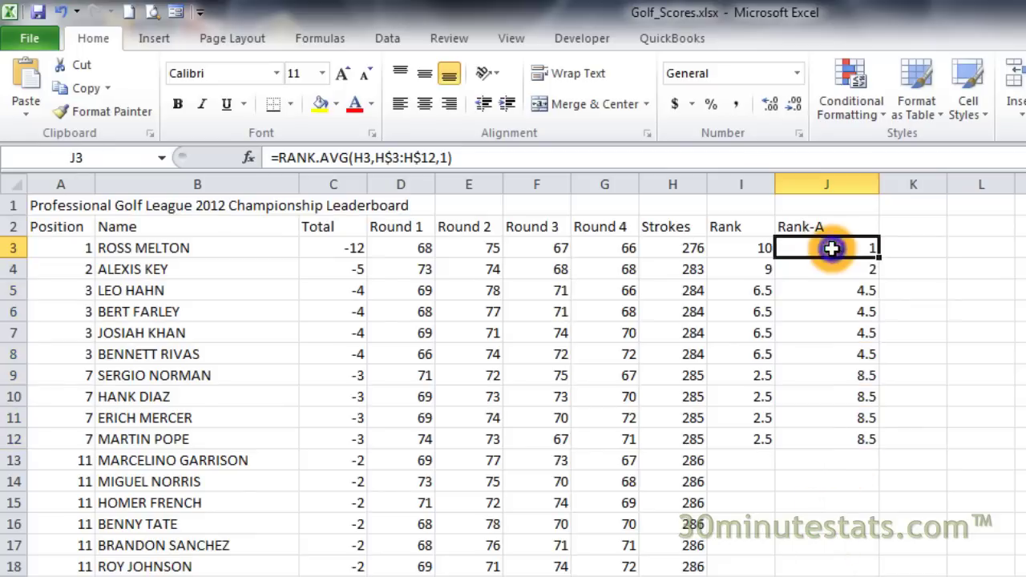